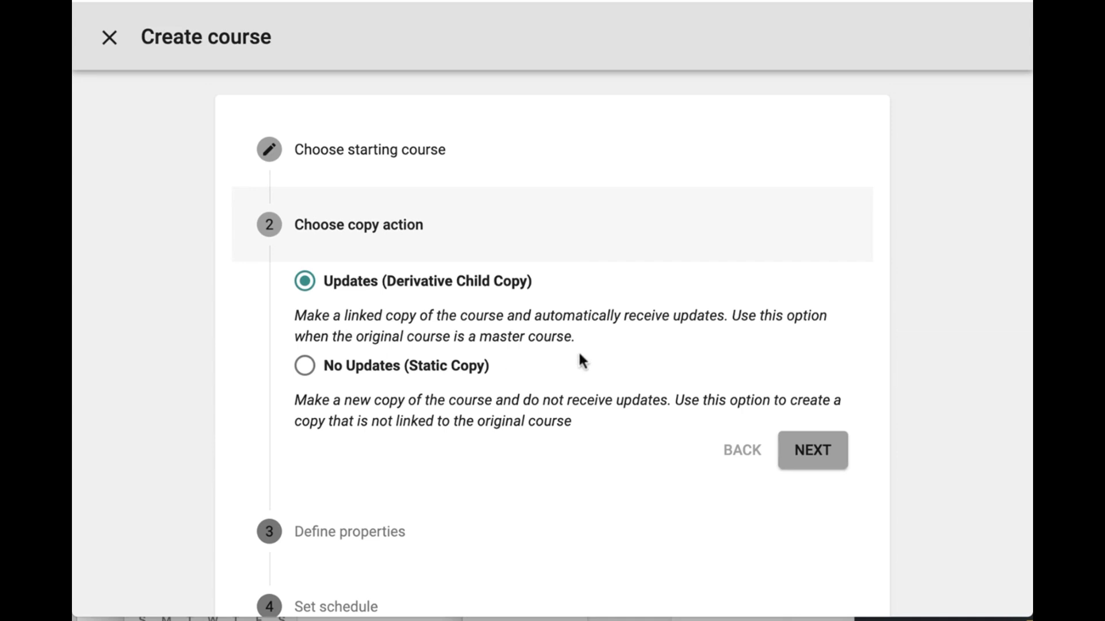
- Accept the Updates (Derivative Child Copy) action and title the new course "Science - Section 1", leaving the external ID blank
left_click(812, 458)
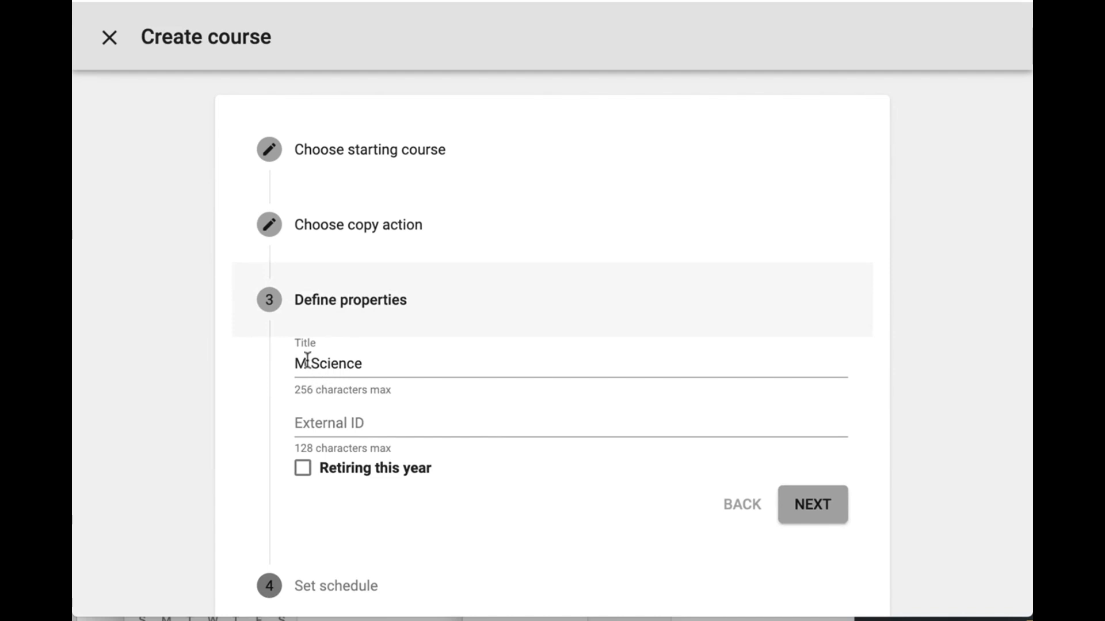
left_click(307, 361)
key("BackSpace")
key("BackSpace")
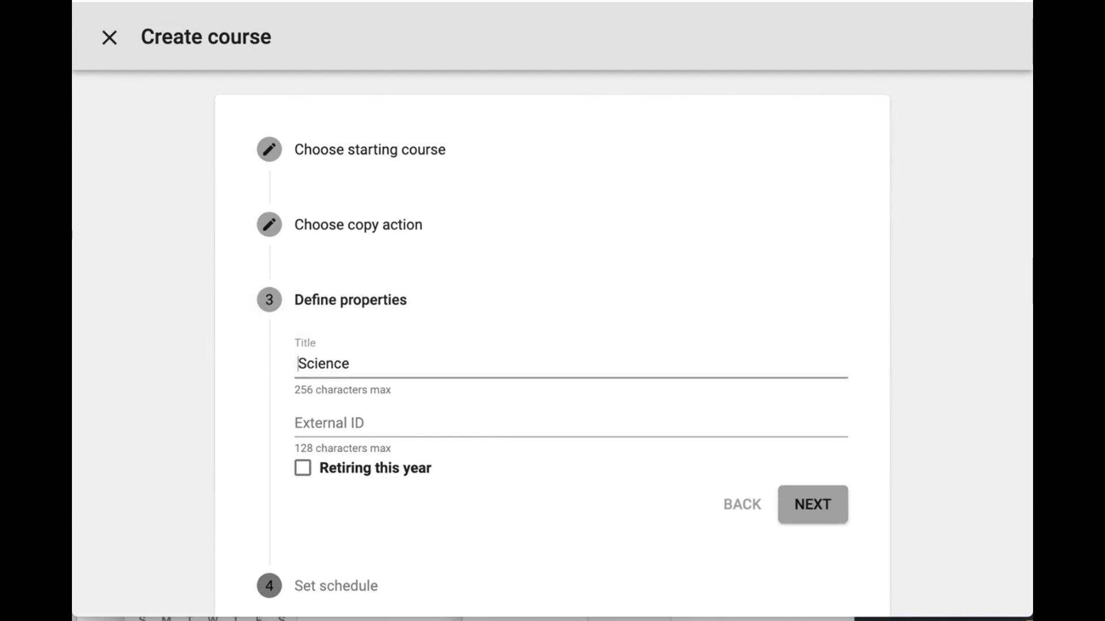
key("Delete")
left_click(385, 363)
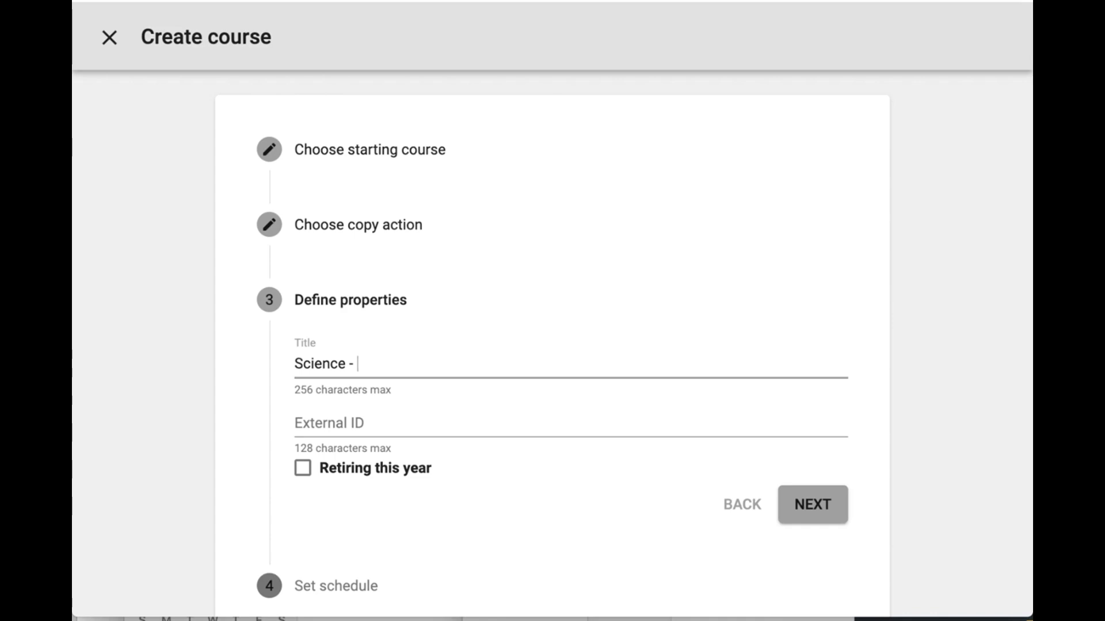
type("Section 1")
left_click(319, 426)
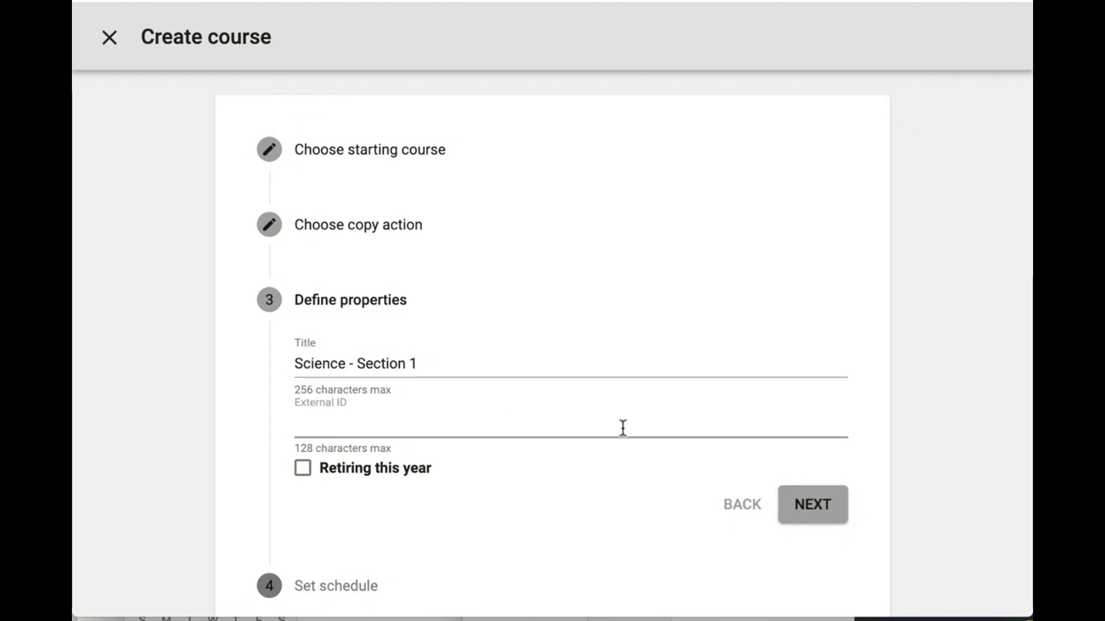
left_click(823, 509)
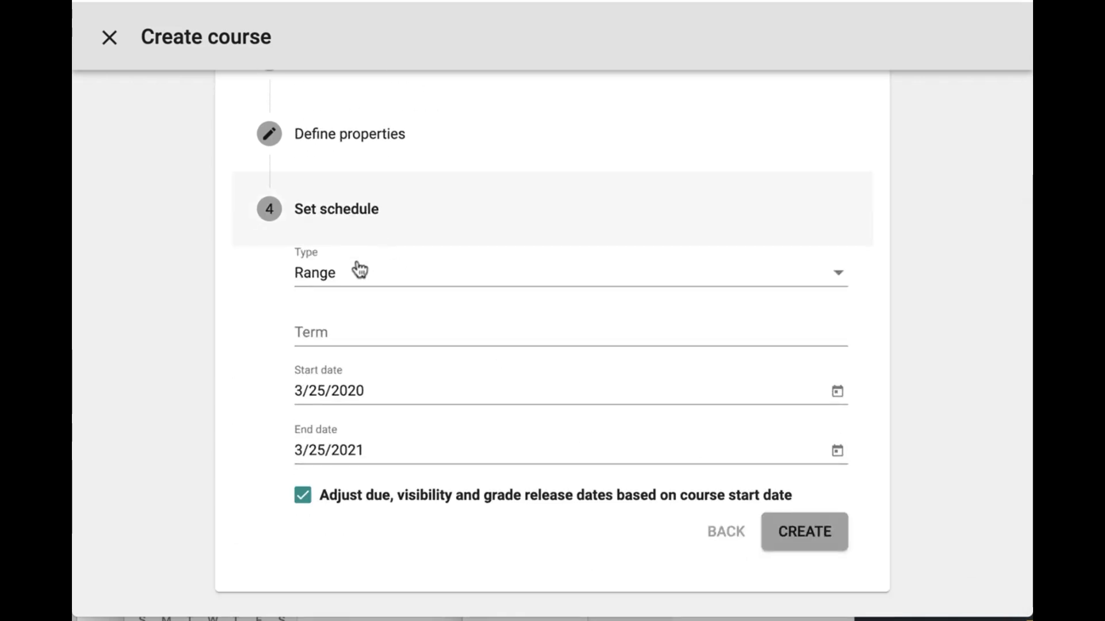
- Set the course term to "Semester 1", keep the Range schedule dates, and create the course
left_click(337, 334)
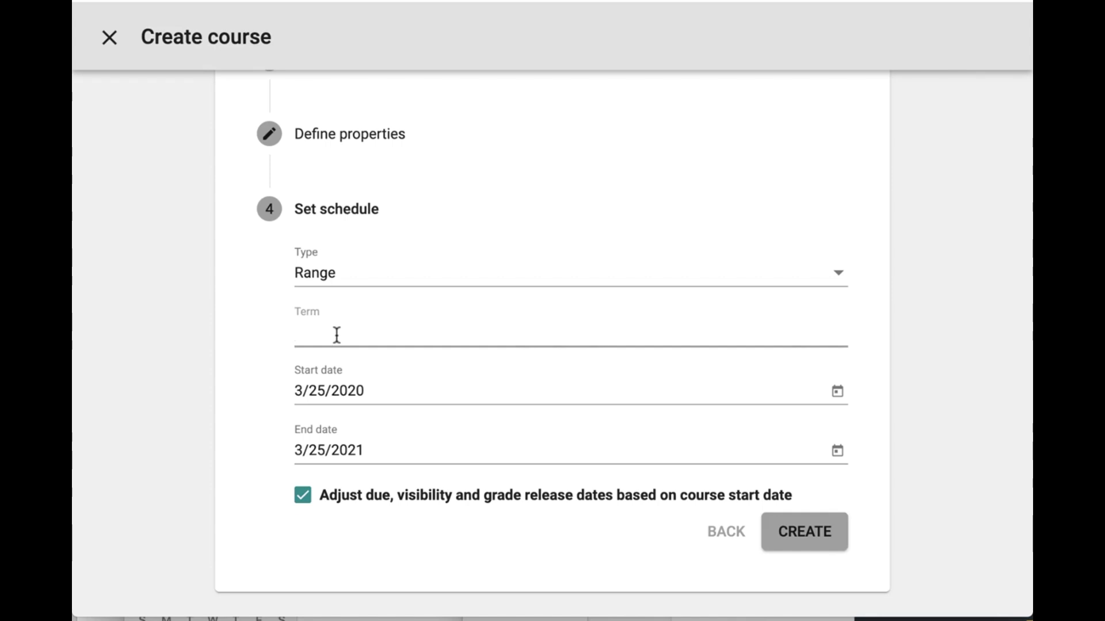
type("Semester 1")
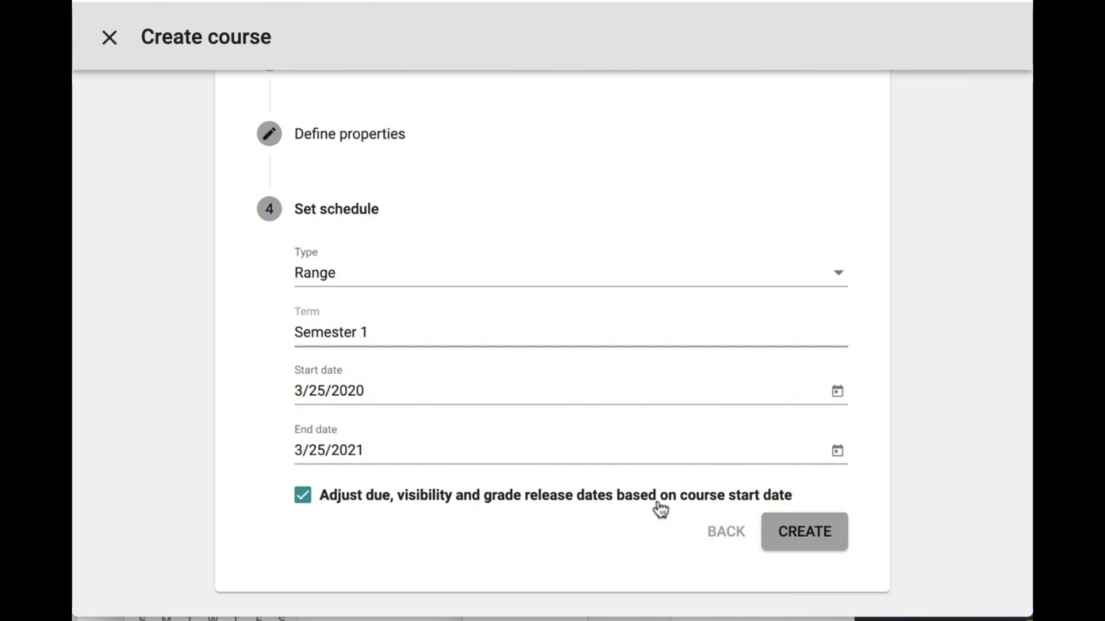
left_click(833, 534)
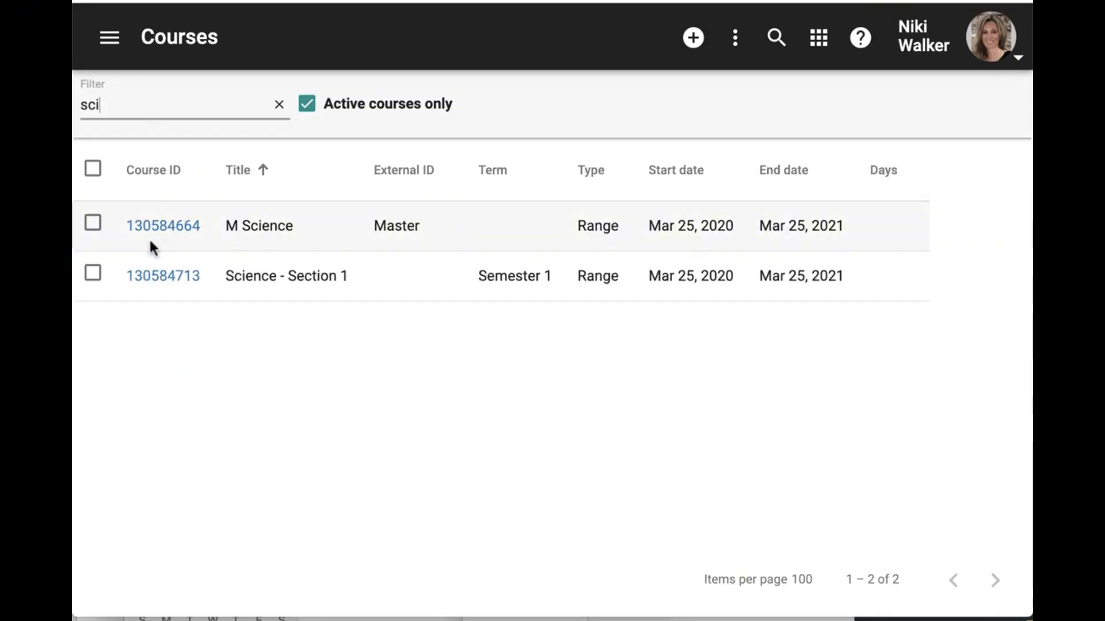
- Open the Science - Section 1 course record, review its details including the linked master course, and go to its enrollments
left_click(173, 278)
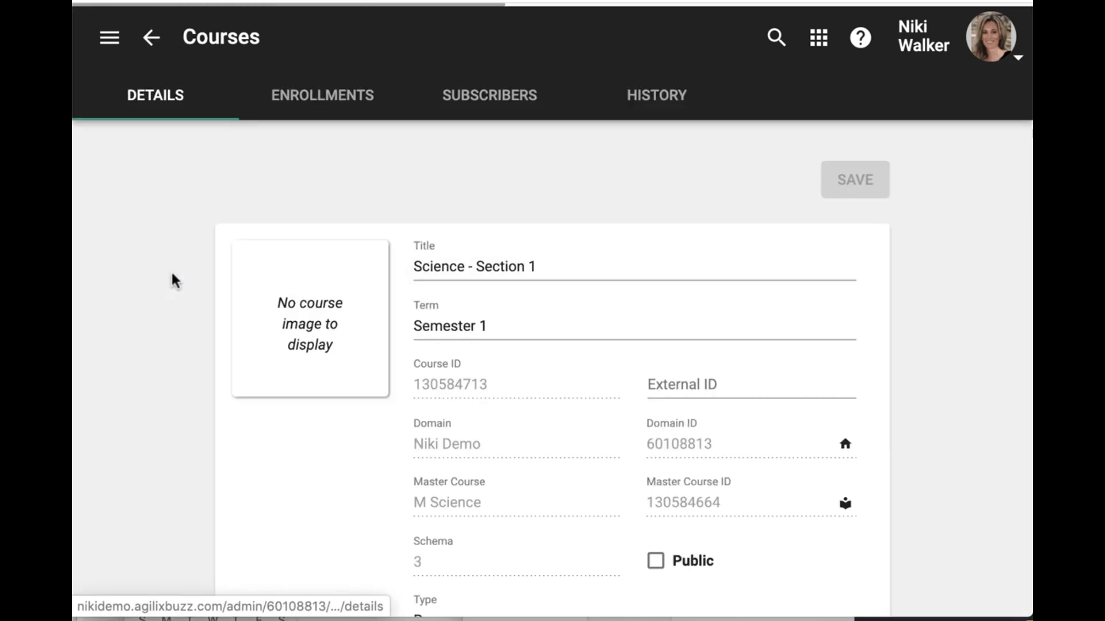
scroll(551, 392, "down", 2)
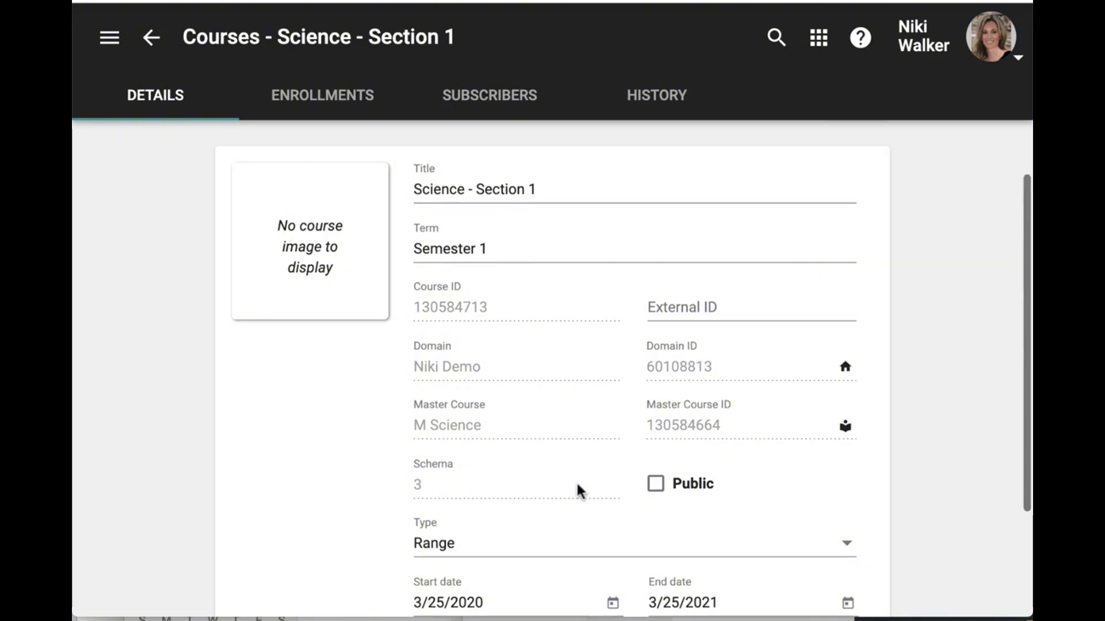
scroll(577, 484, "down", 1)
scroll(577, 484, "up", 1)
scroll(577, 489, "up", 1)
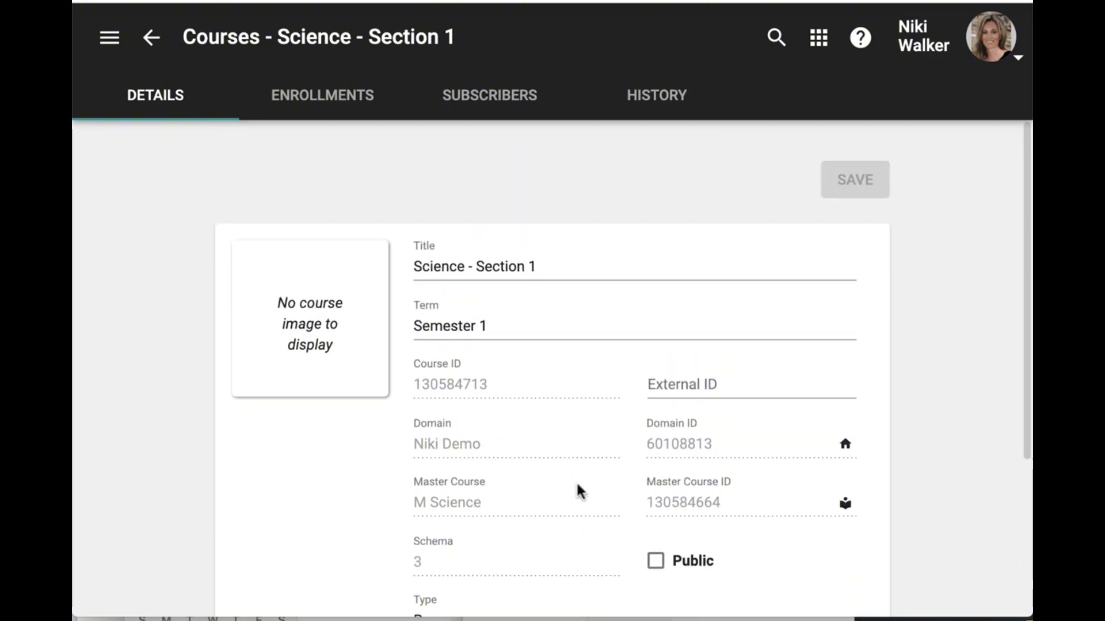
left_click(320, 118)
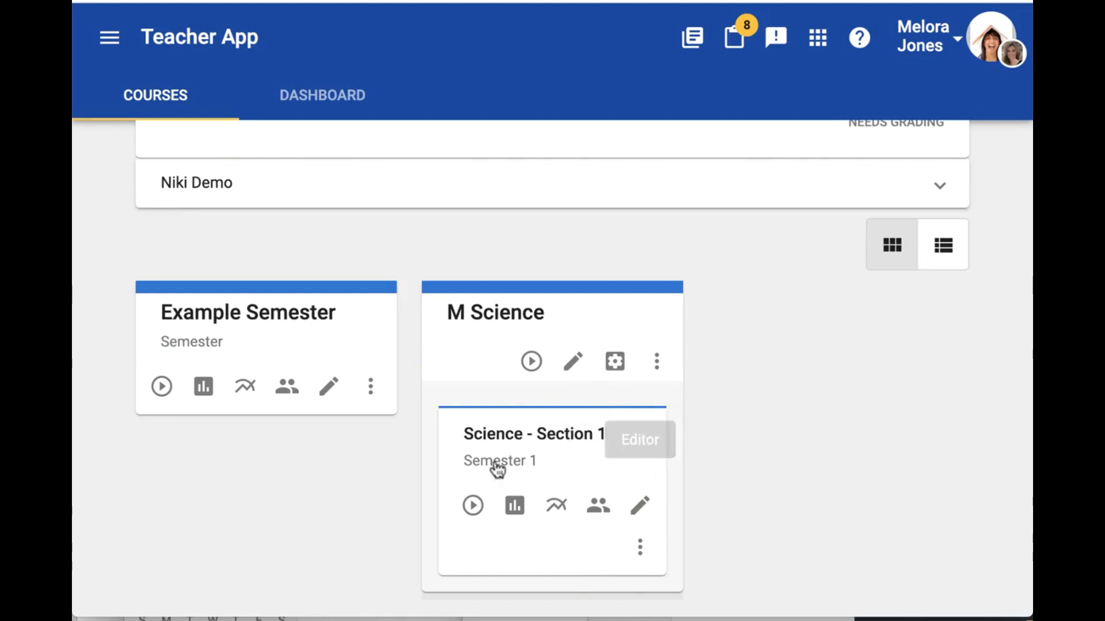
- Open the Science - Section 1 editor with edits applying only to the current course, and open the first Example Assignment for editing
left_click(641, 512)
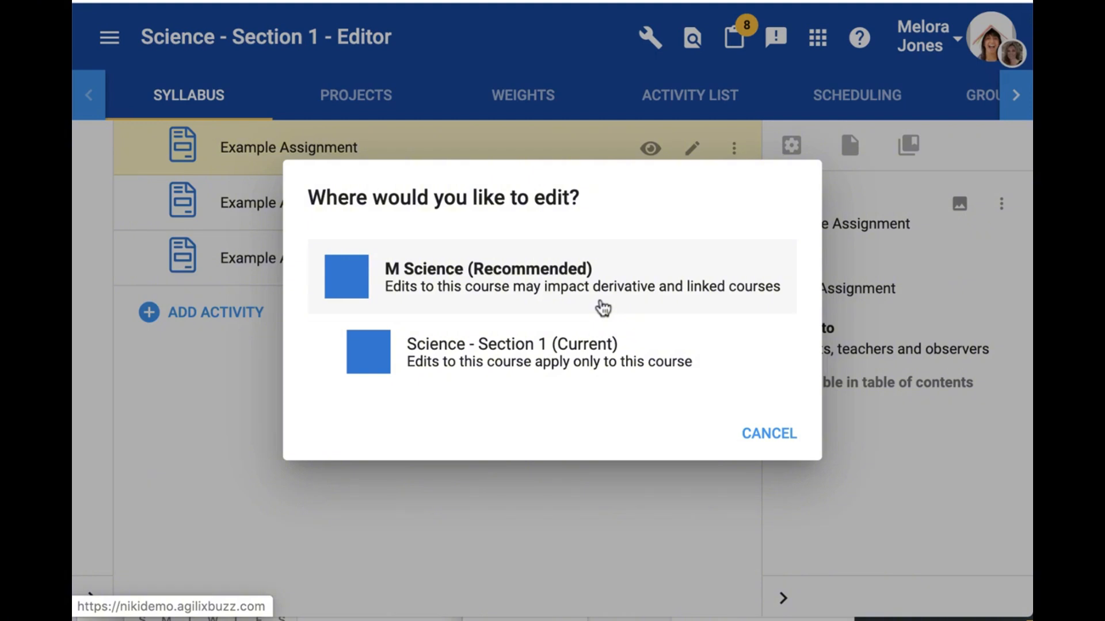
left_click(585, 348)
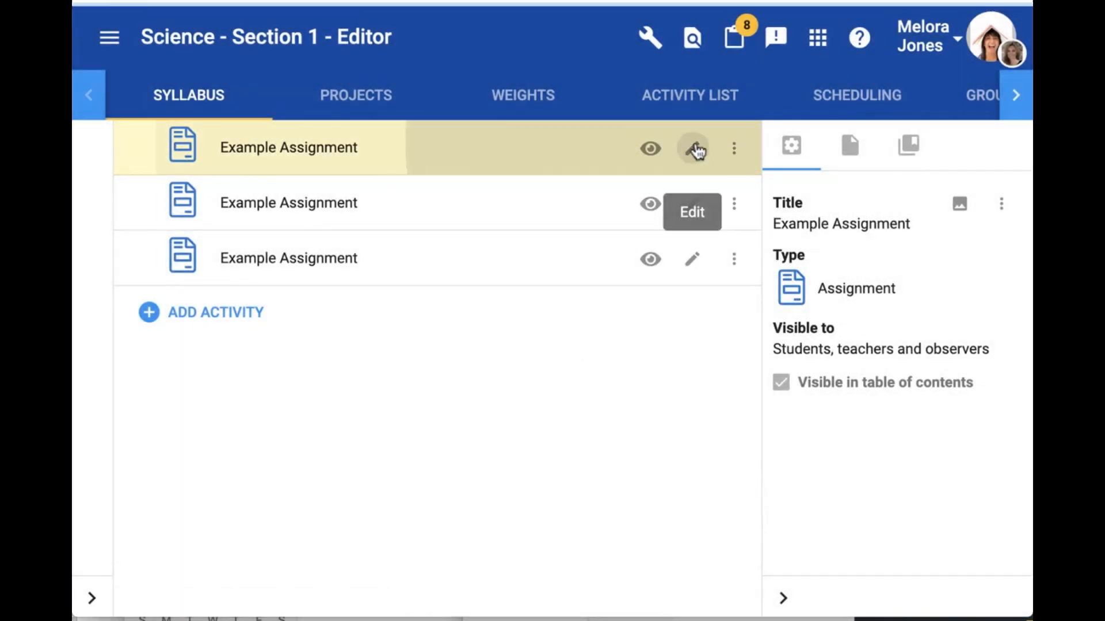
left_click(707, 144)
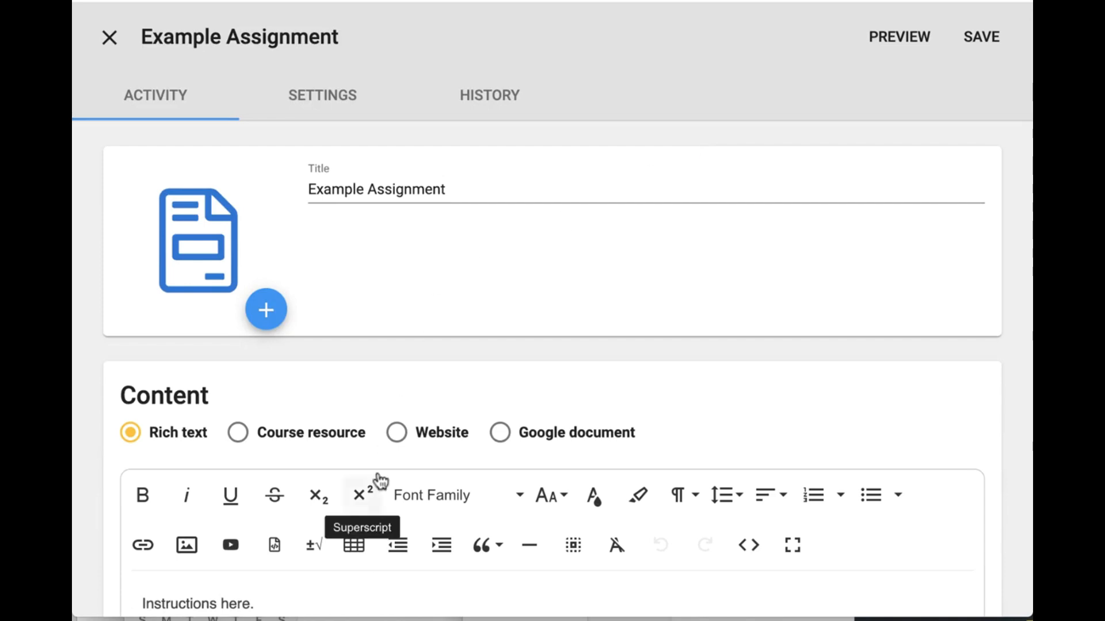
- Add the line "Changes for semester 1 students." below the assignment's existing instructions and save the activity
scroll(378, 479, "down", 5)
left_click(334, 341)
key("Return")
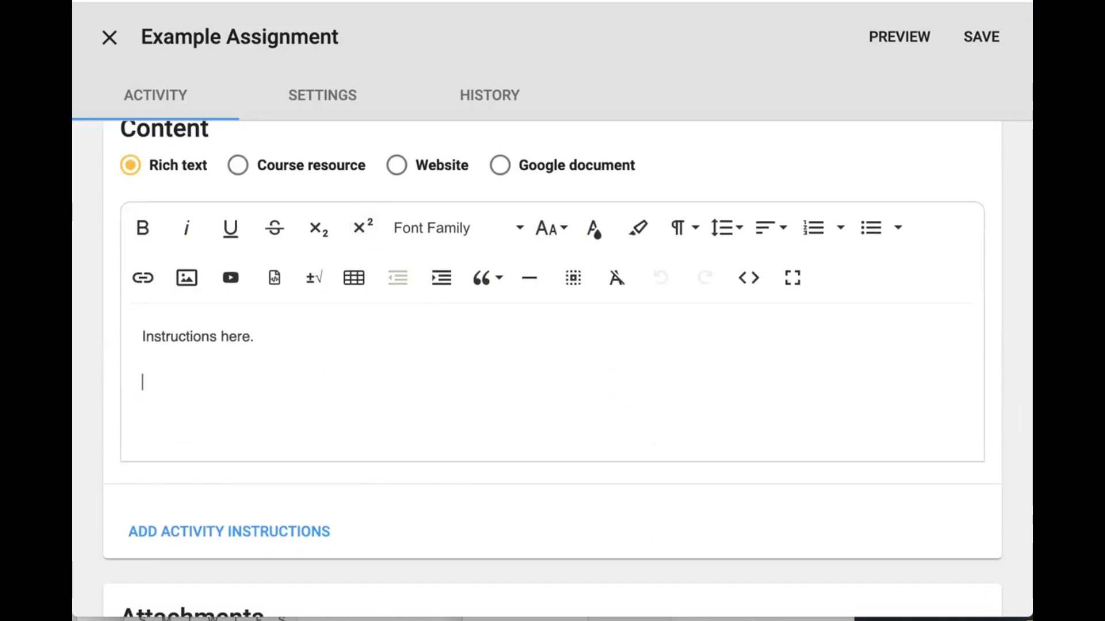
type("Changes f")
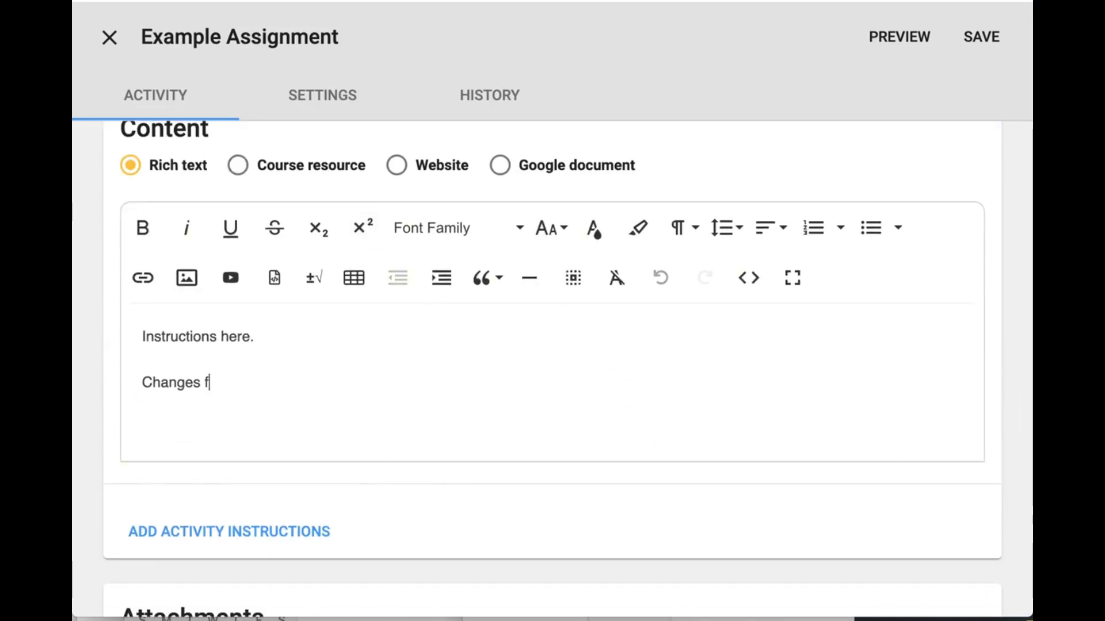
type("or semester 1 ")
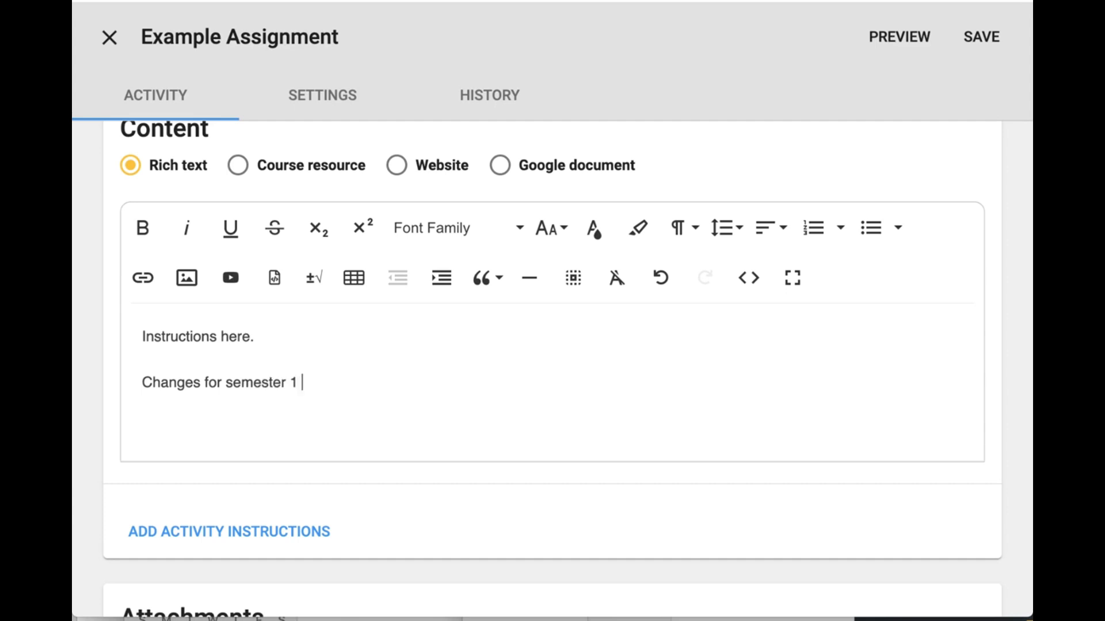
type("students.")
left_click_drag(141, 383, 376, 383)
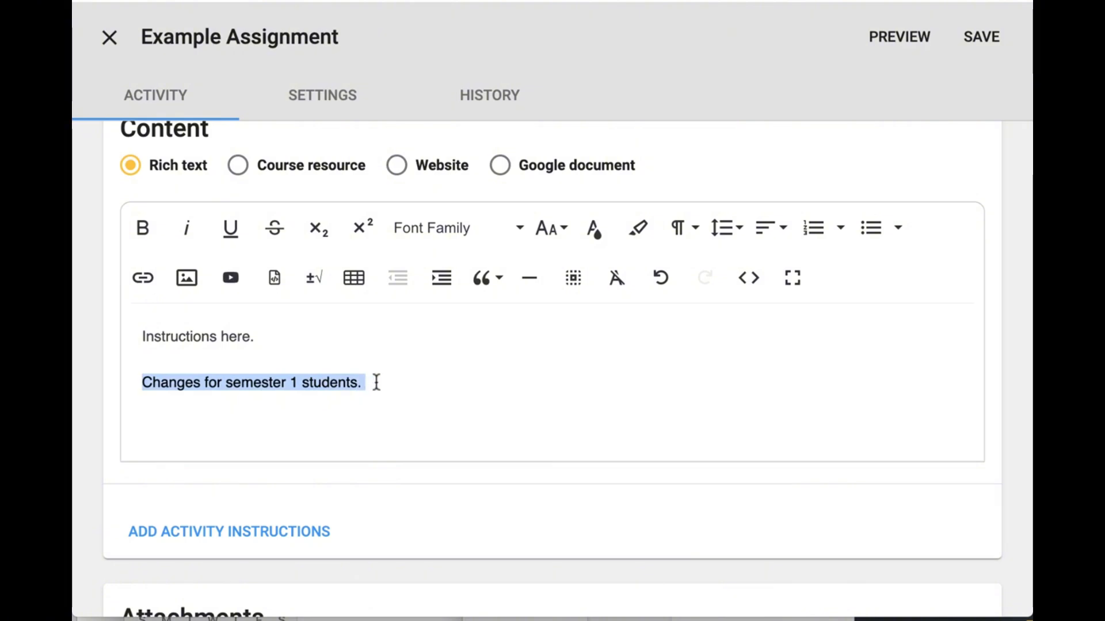
left_click(377, 383)
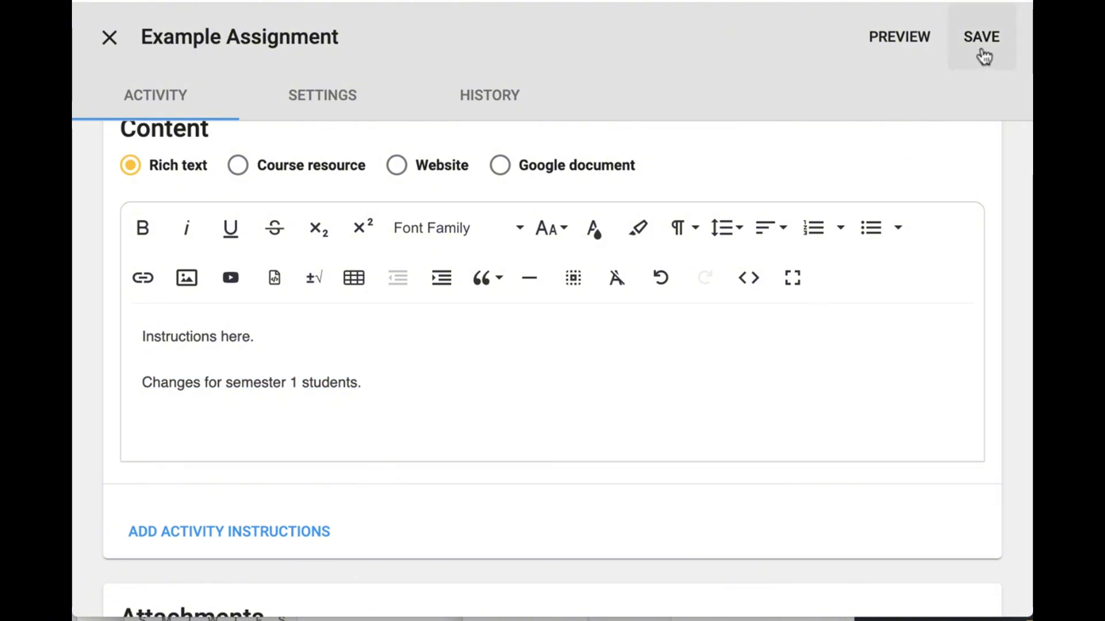
left_click(981, 47)
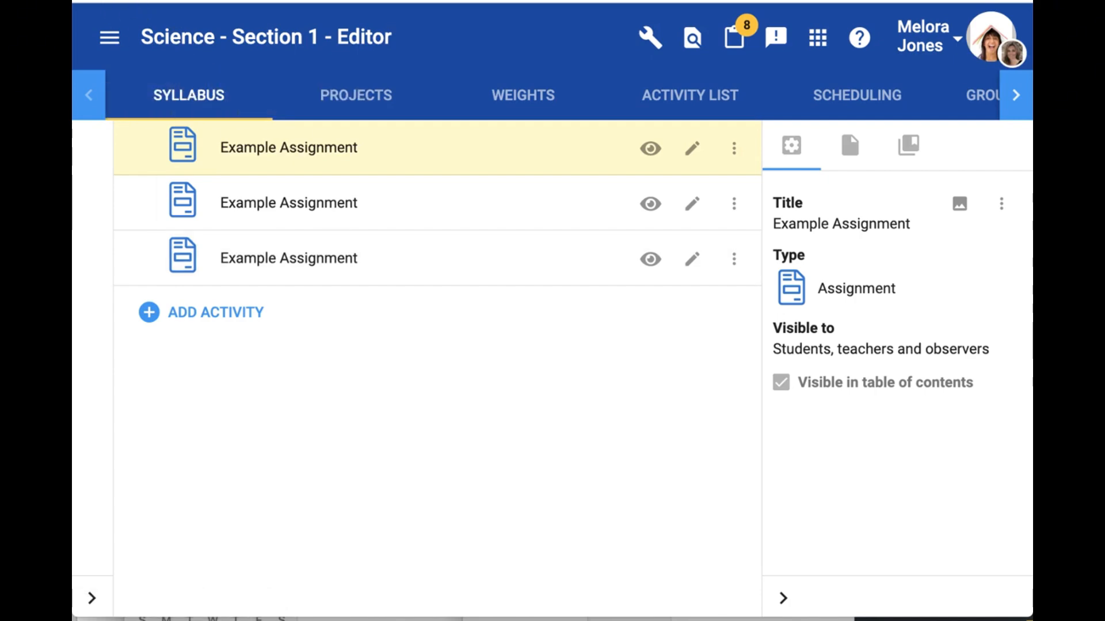
- Return to the teacher's course list and open the M Science master course in the editor
left_click(109, 37)
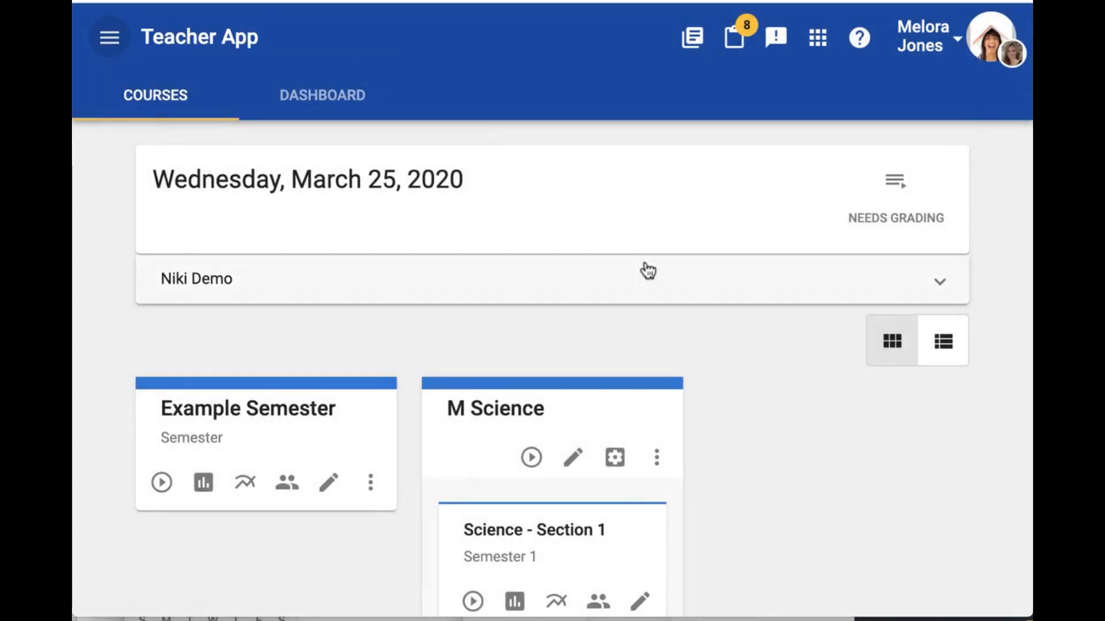
scroll(646, 269, "down", 3)
left_click(575, 362)
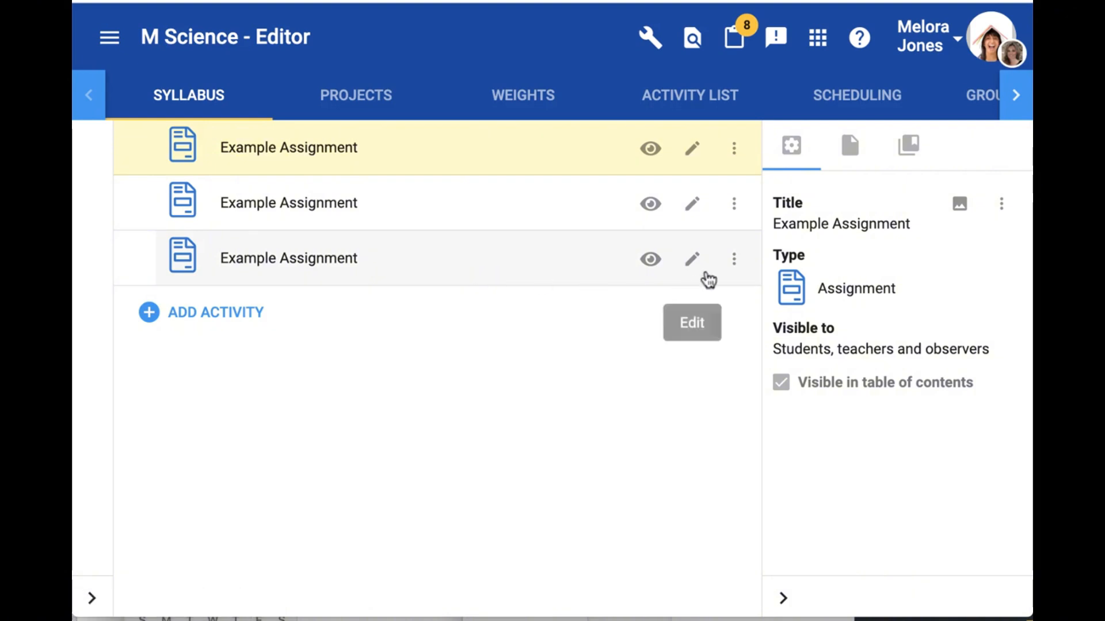
left_click(693, 262)
scroll(532, 449, "down", 5)
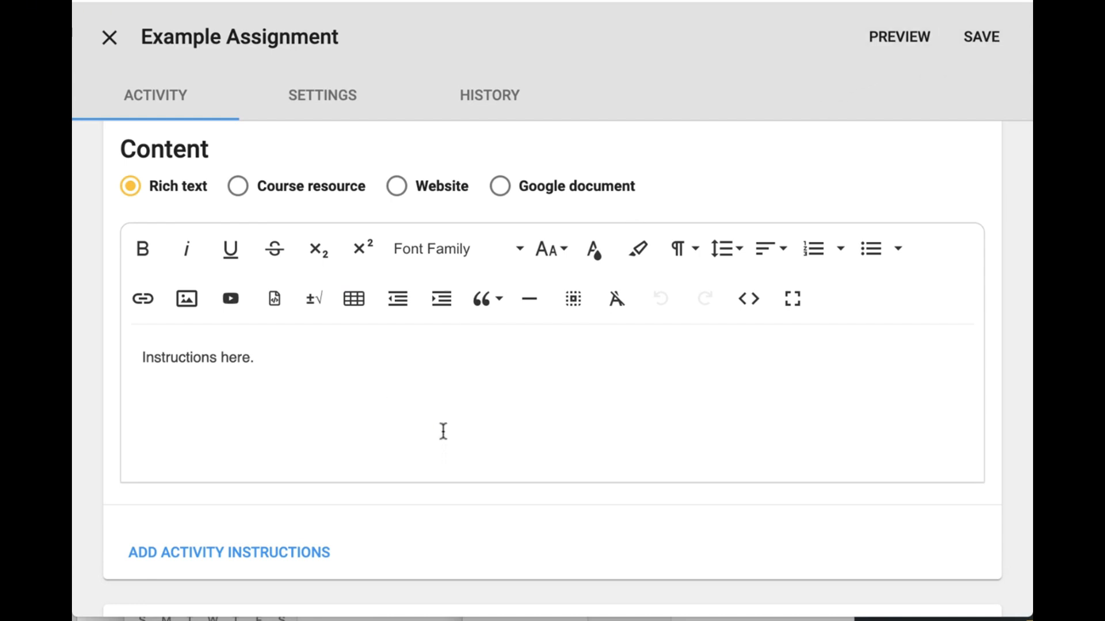
left_click(112, 47)
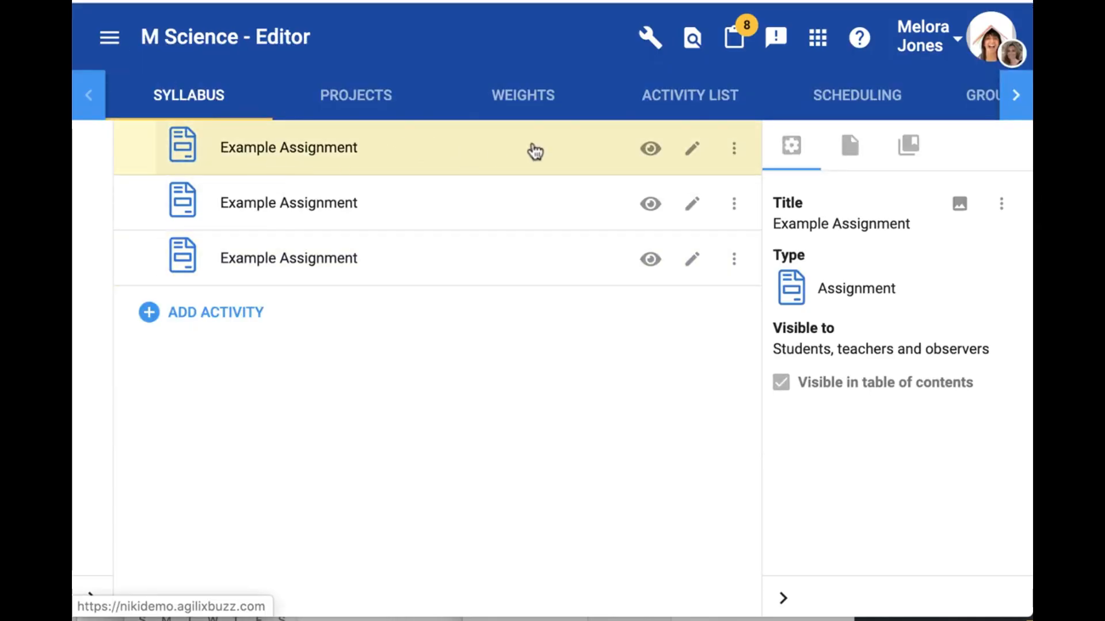
- Retitle the first assignment in the M Science syllabus "Example Assignment (inherited down)"
left_click(693, 149)
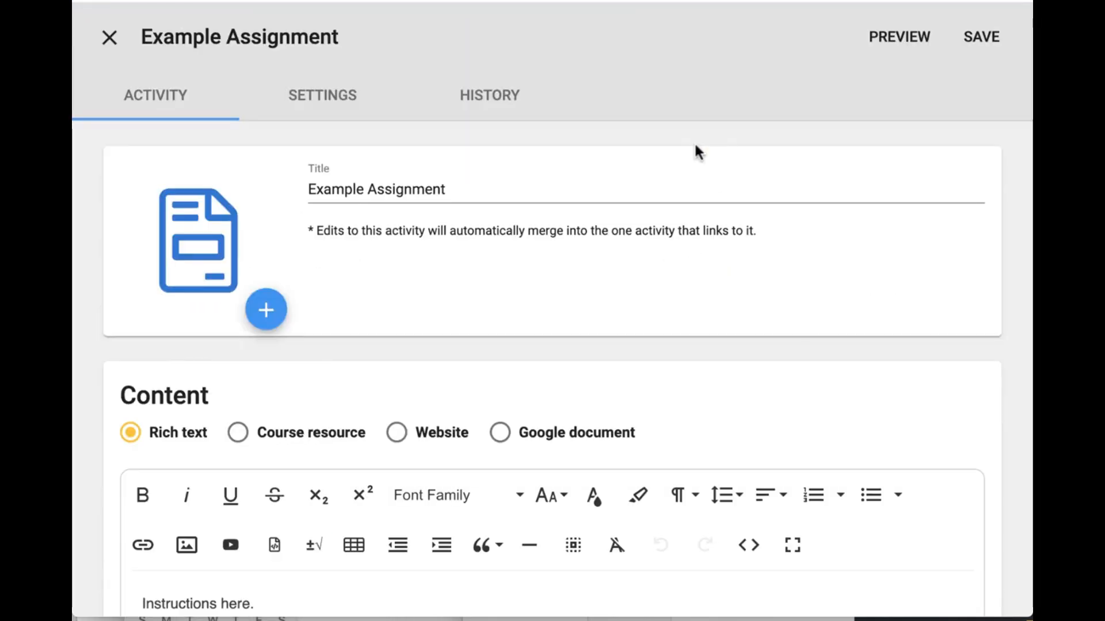
scroll(440, 374, "down", 2)
left_click(449, 189)
type("(")
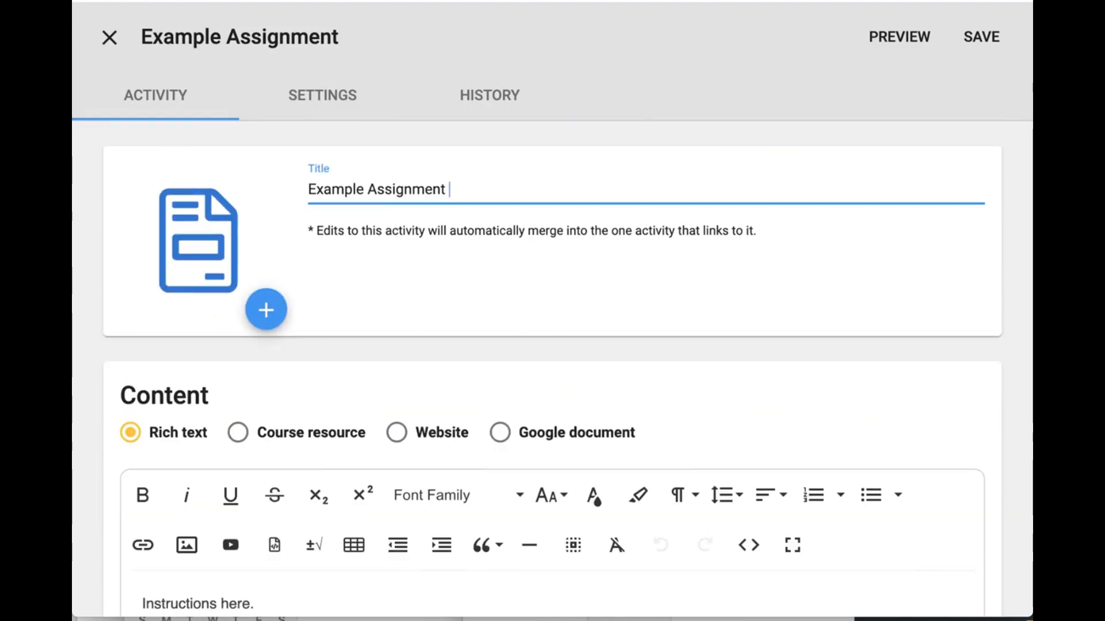
type("t")
key("BackSpace")
type("inherited down)")
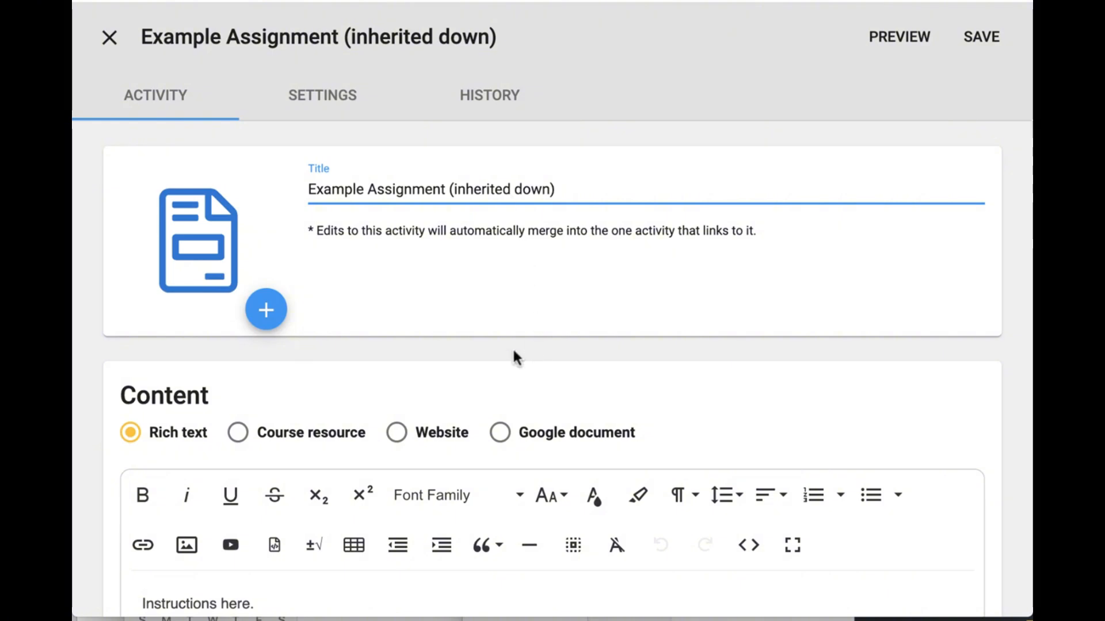
- Append "Changes inherited from master." to the master assignment's instructions and save the activity
scroll(512, 351, "down", 5)
left_click(489, 345)
type("Changes inherited from master.")
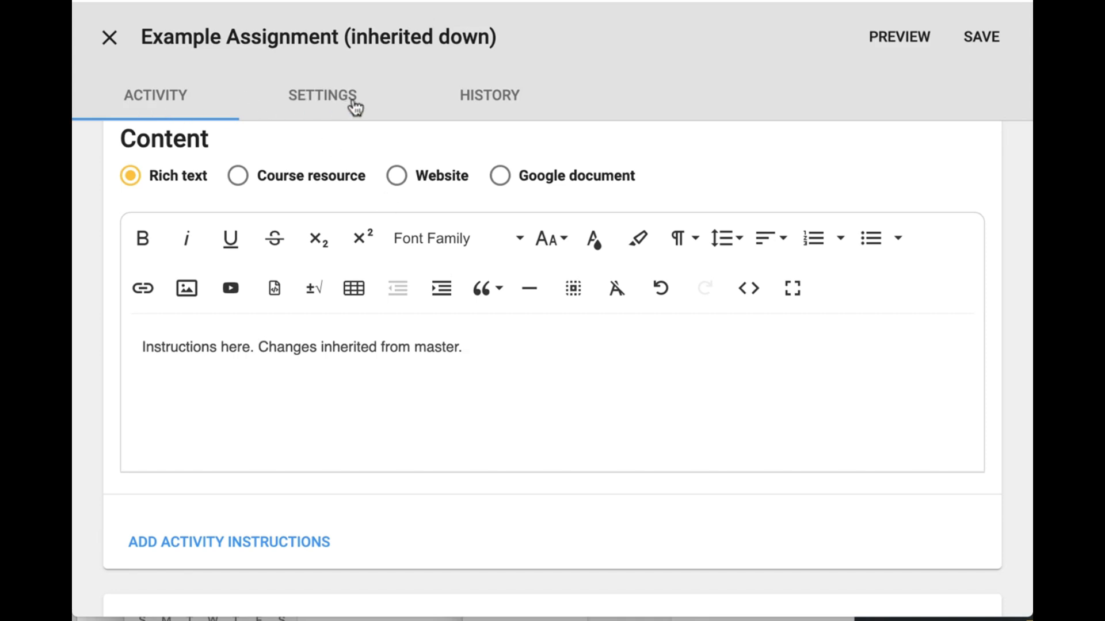
left_click(981, 38)
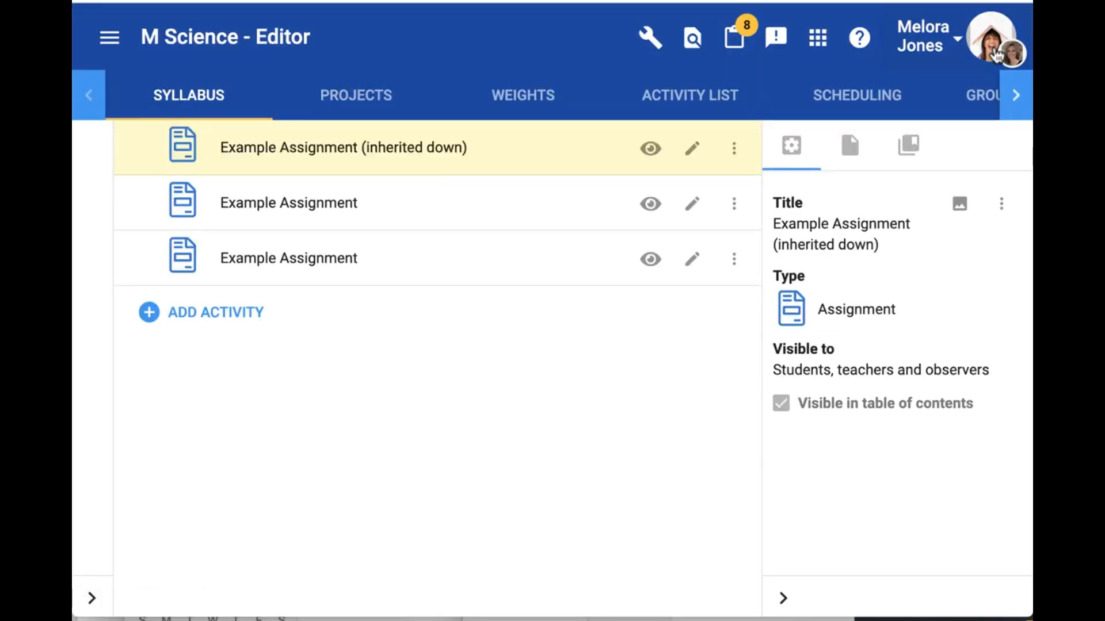
- Return to the course list and open the Science - Section 1 editor with edits applying only to the current course
left_click(111, 38)
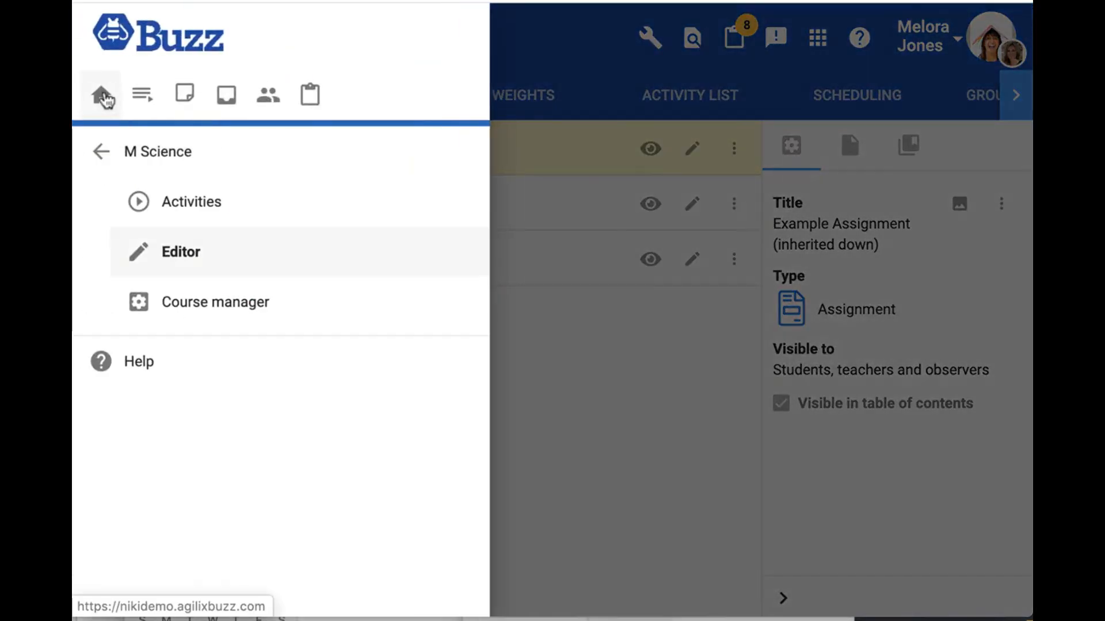
left_click(105, 95)
scroll(662, 323, "down", 2)
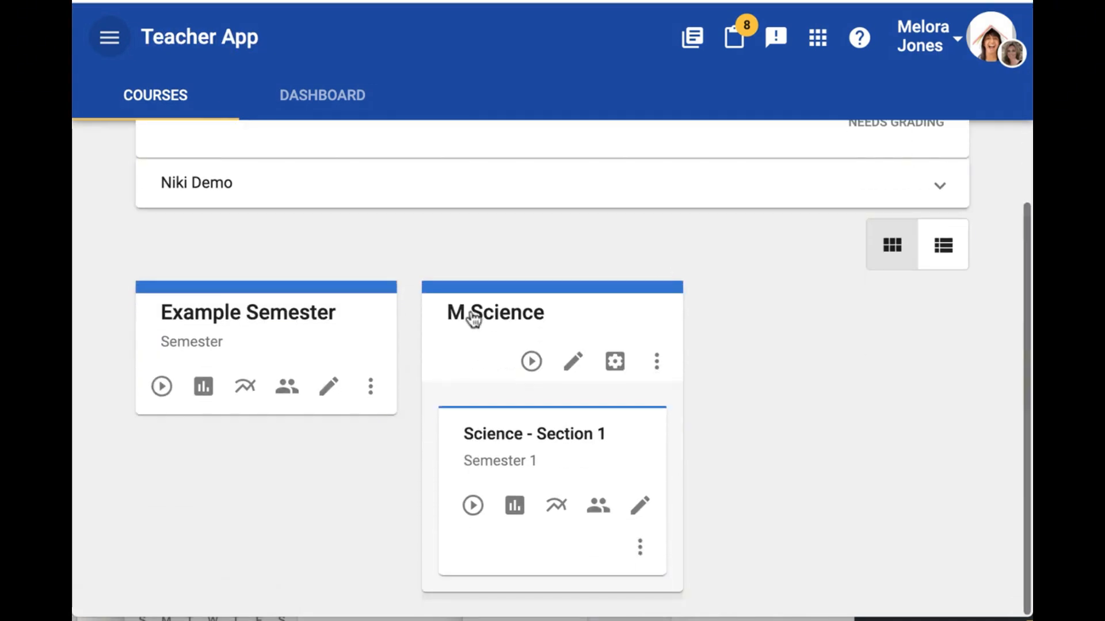
left_click(644, 506)
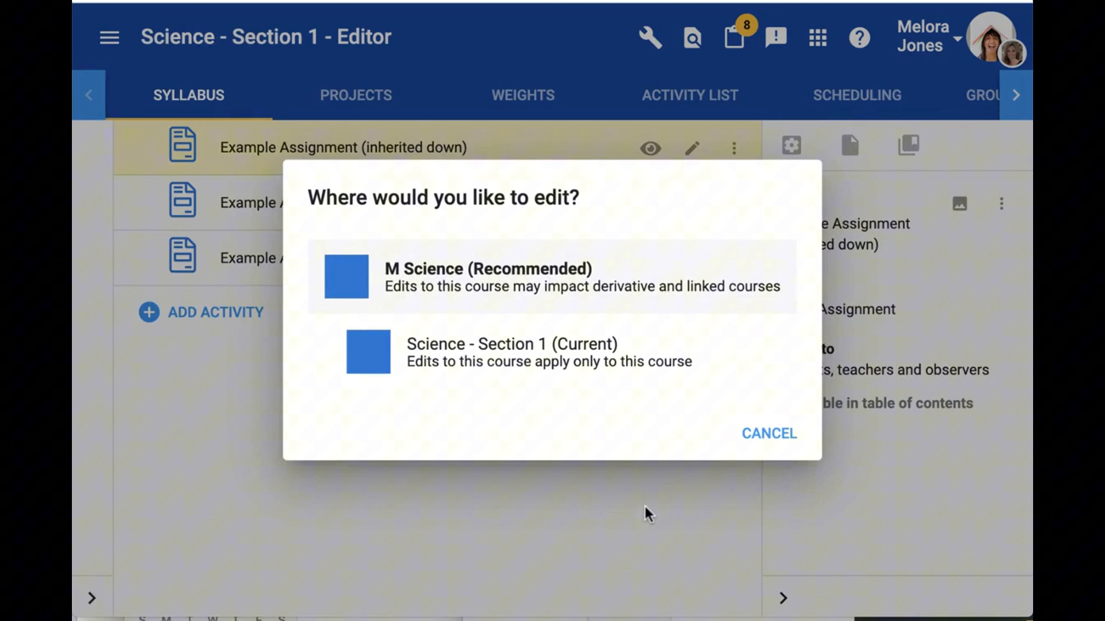
left_click(569, 369)
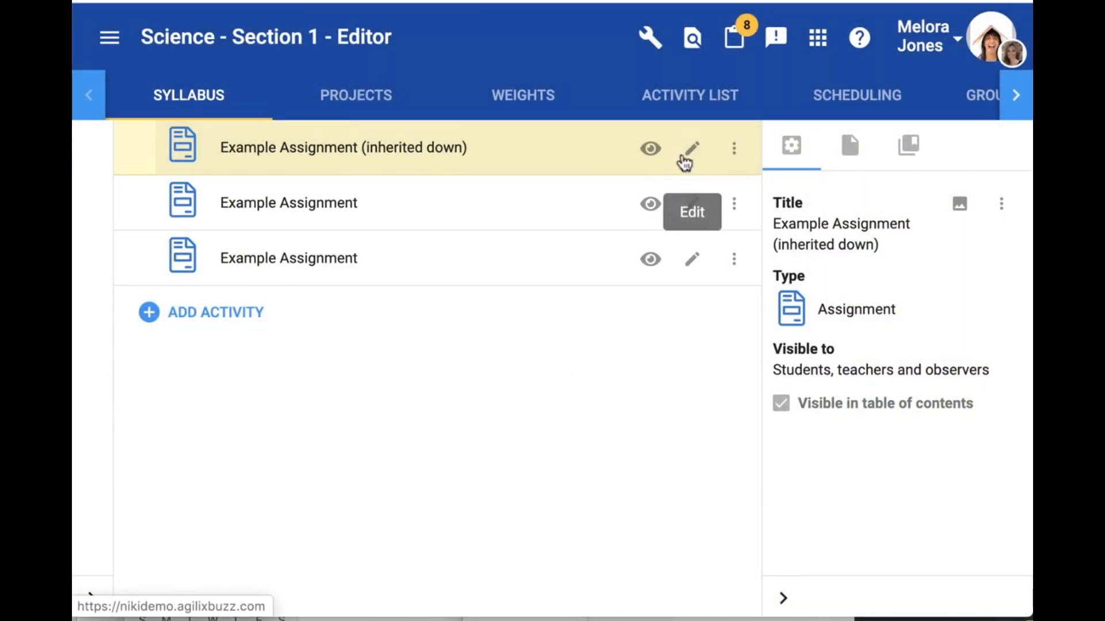
- Examine the title and content of Example Assignment (inherited down) in the section course, then close it
left_click(692, 150)
scroll(518, 288, "down", 5)
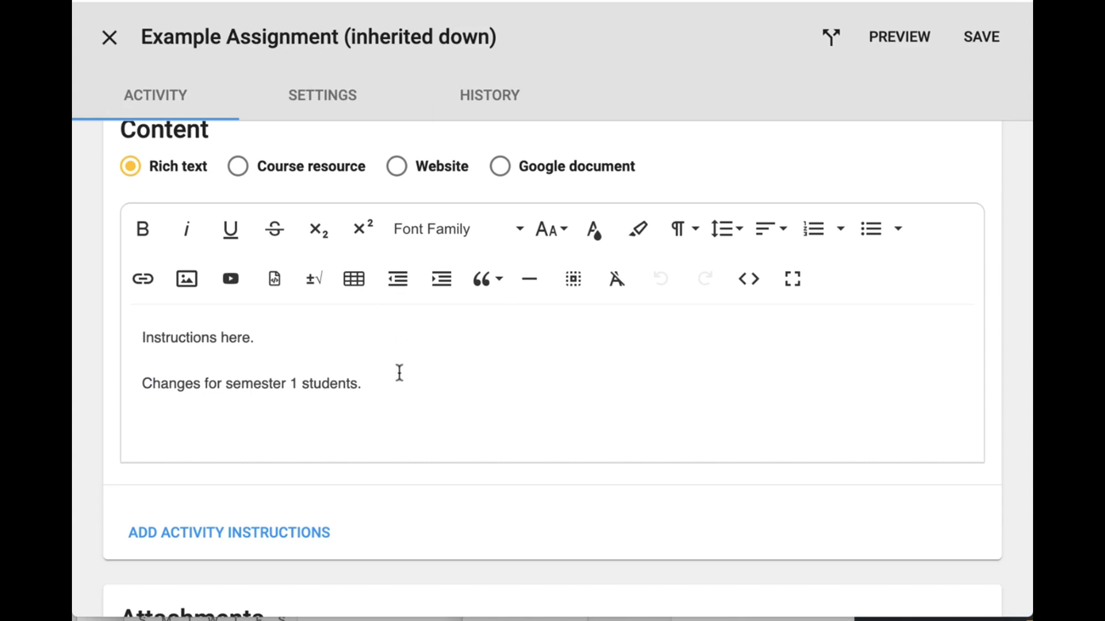
left_click(109, 38)
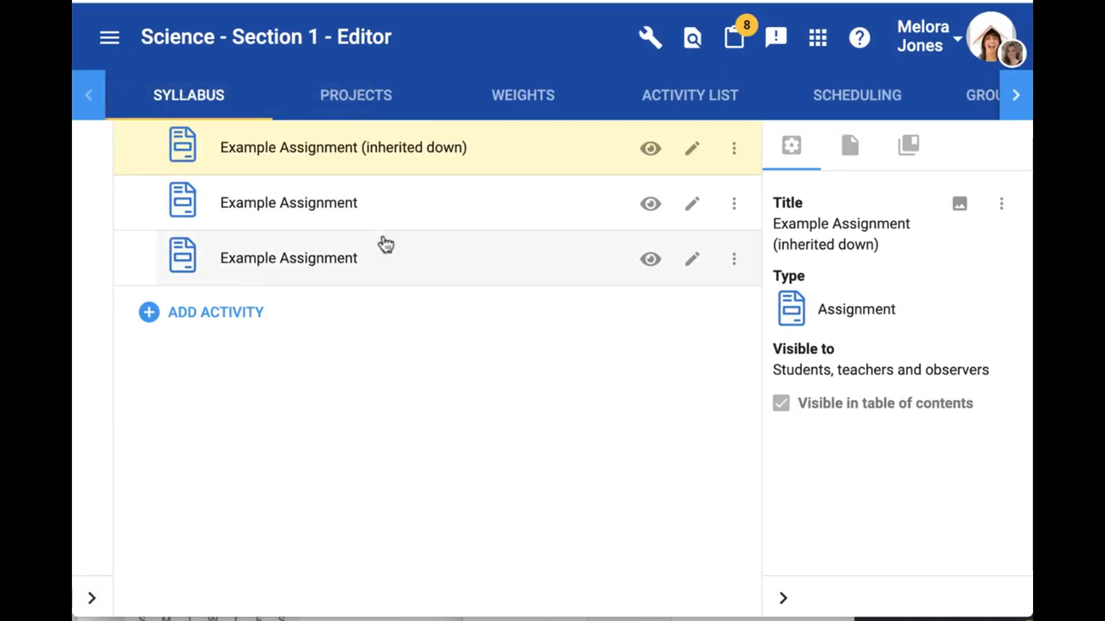